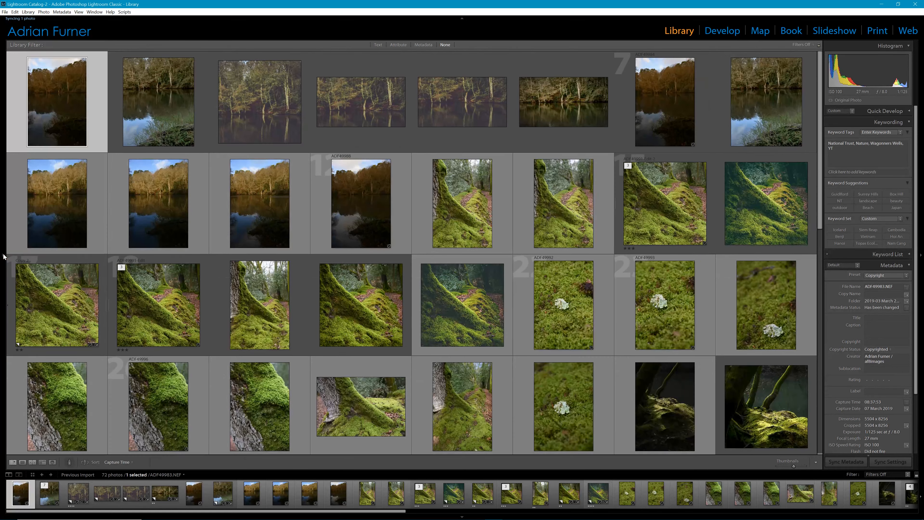
Step: Hide the side panels, module picker and filmstrip, and cycle the grid cell style, giving the thumbnails the full window
left_click(3, 255)
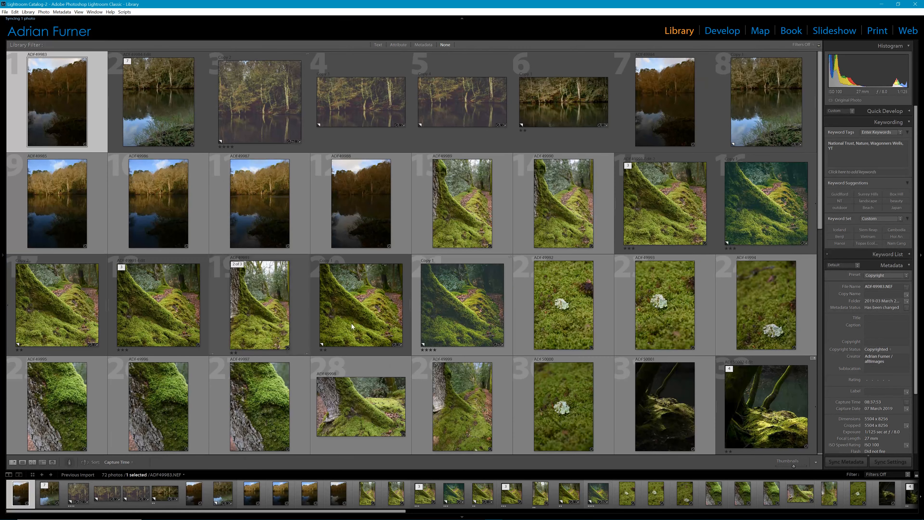
left_click(921, 256)
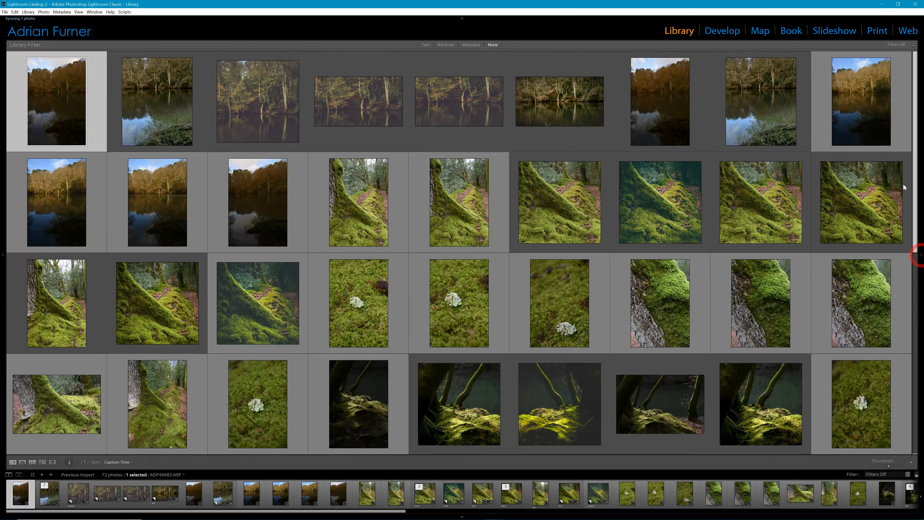
left_click(462, 18)
key("j")
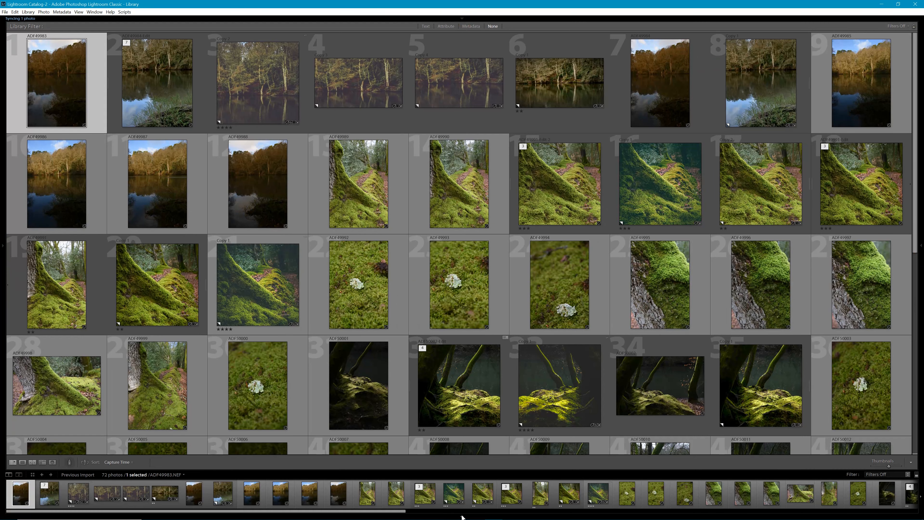
left_click(461, 516)
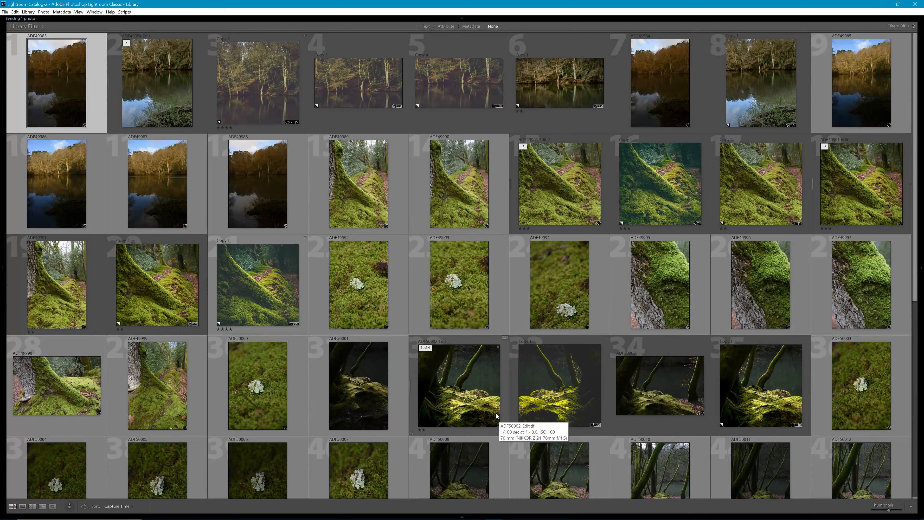
Step: Reveal the collapsed module picker above the grid and hide it again
mouse_move(463, 18)
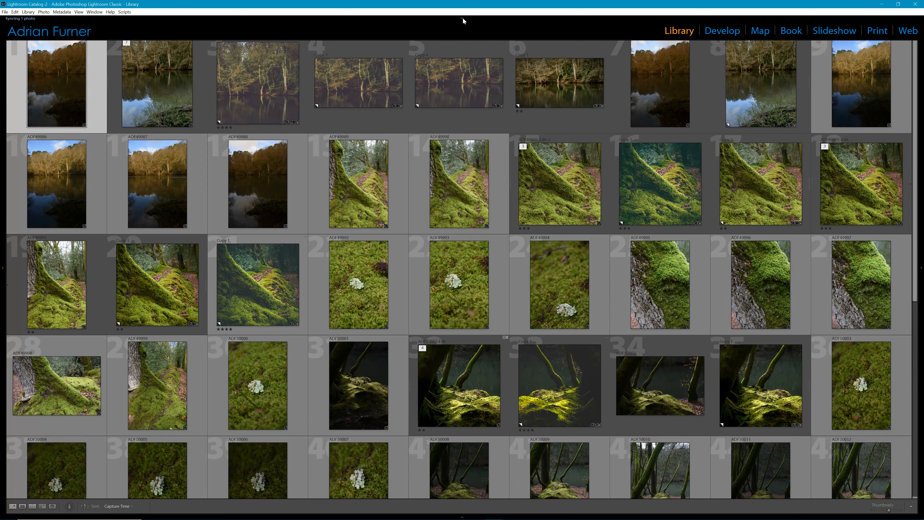
left_click(461, 18)
left_click(463, 18)
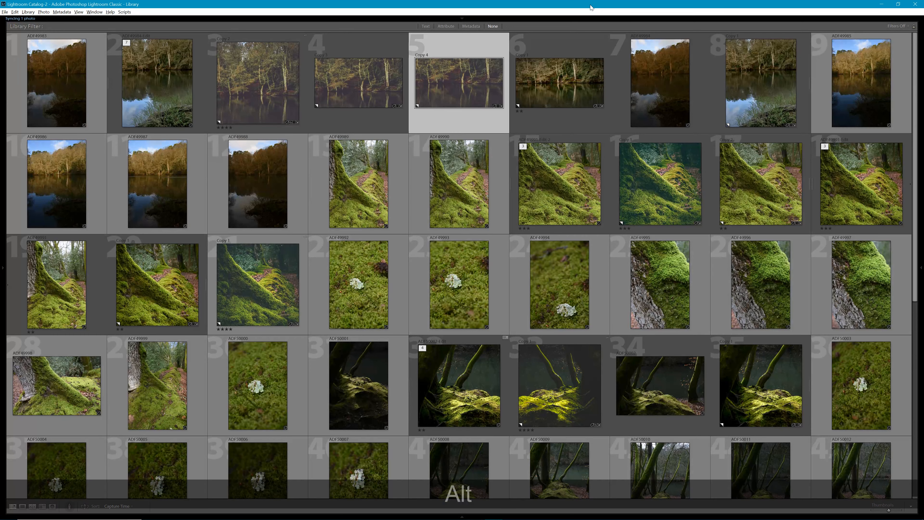
Step: Rotate the fifth photo, Copy 4, twice counterclockwise and once clockwise directly from its grid cell
key("alt+z")
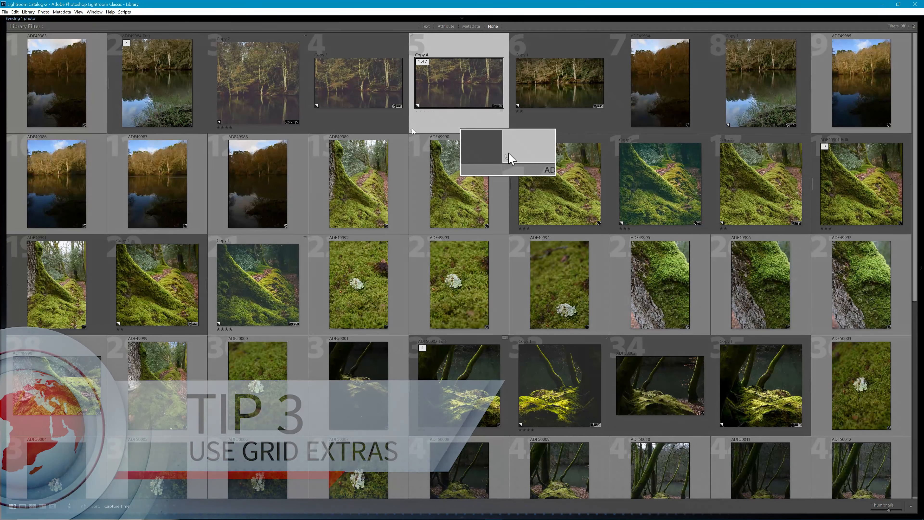
left_click(413, 132)
left_click(413, 132)
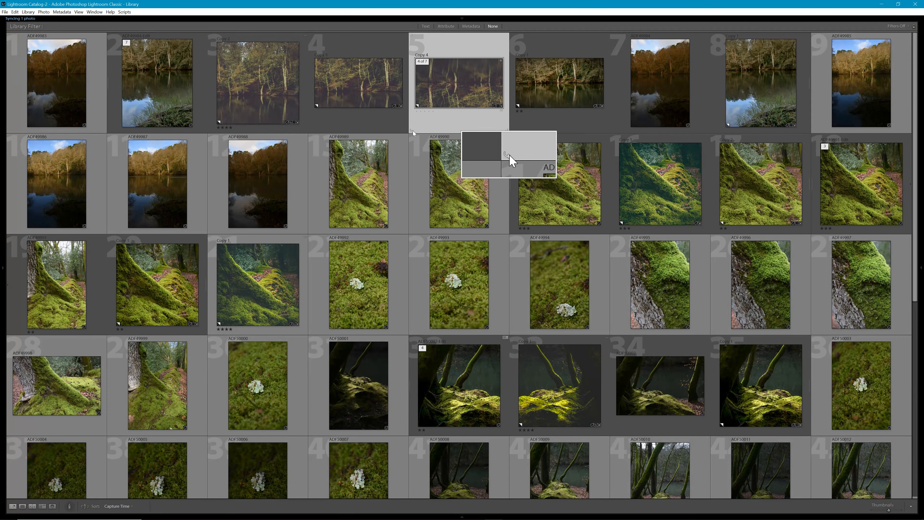
left_click(506, 131)
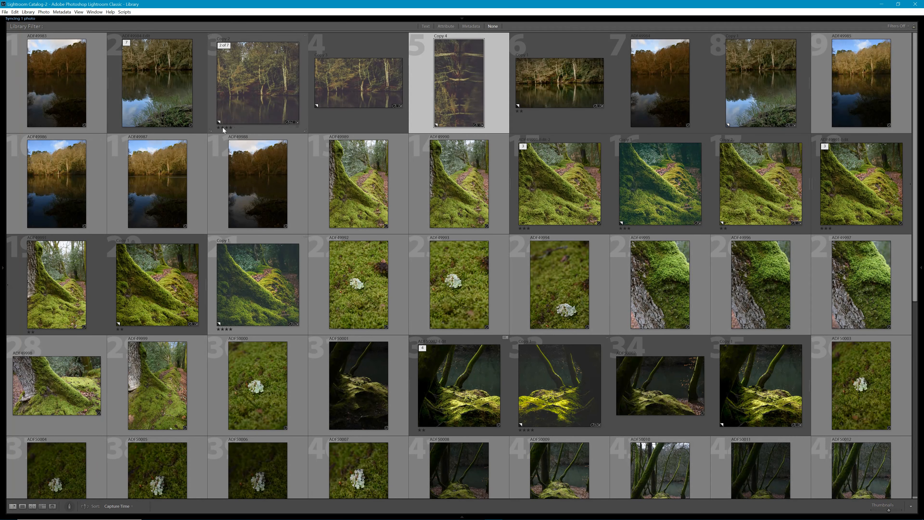
Step: Review the Grid View settings in Library View Options, including the compact and expanded cell extras, and close the dialog
left_click(79, 12)
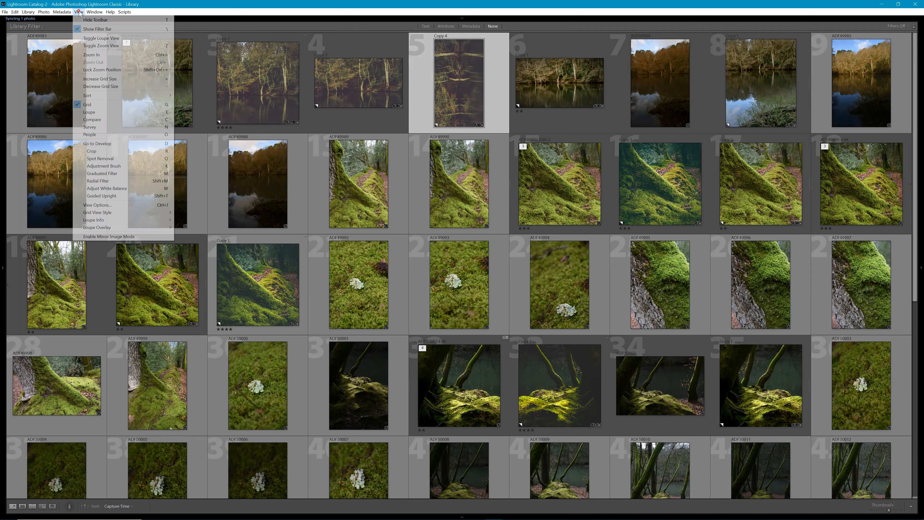
left_click(109, 206)
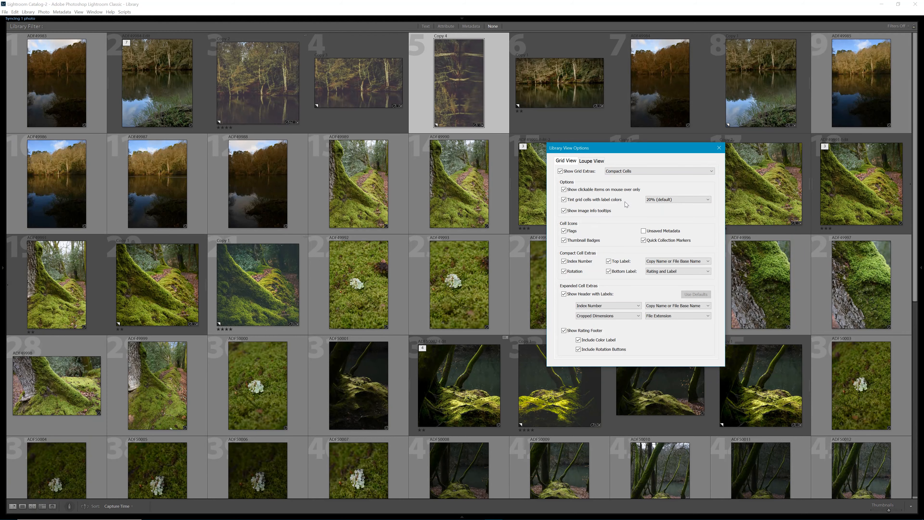
left_click(719, 147)
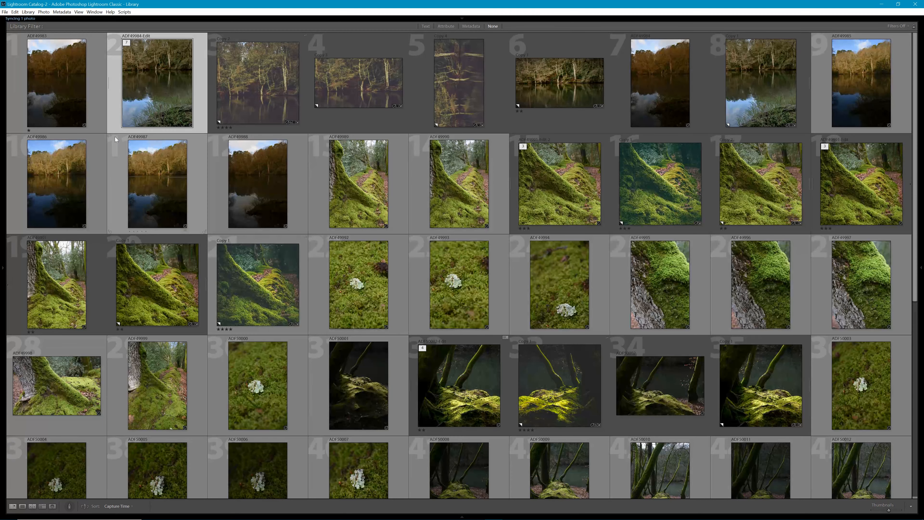
Step: Open the first lake photo in Loupe view, rate it one star and clear the rating
double_click(61, 89)
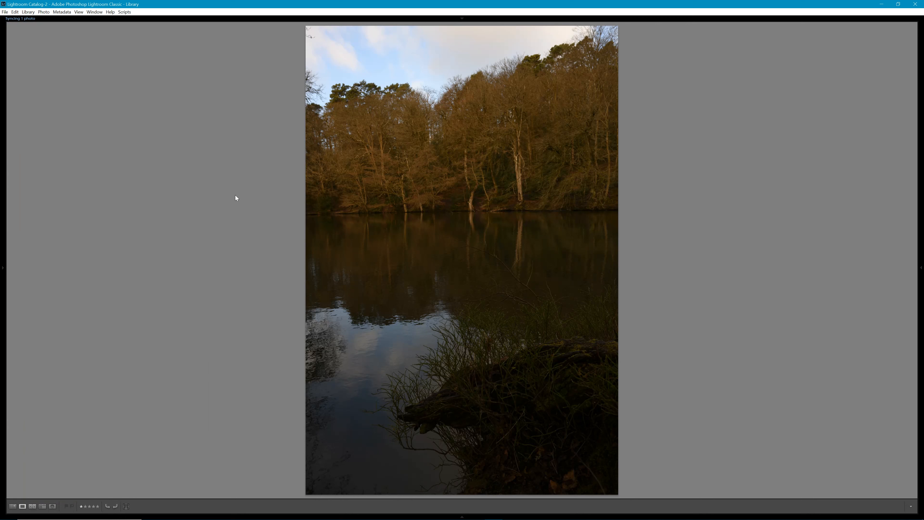
key("1")
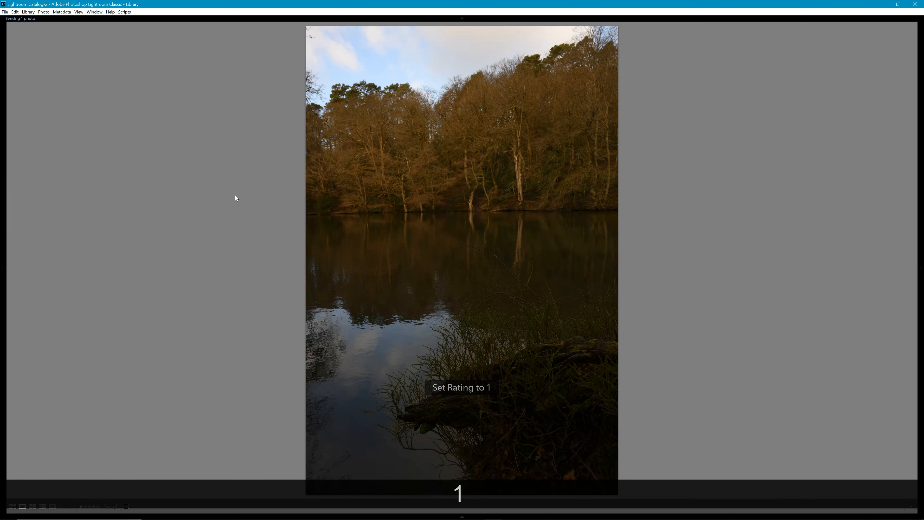
key("0")
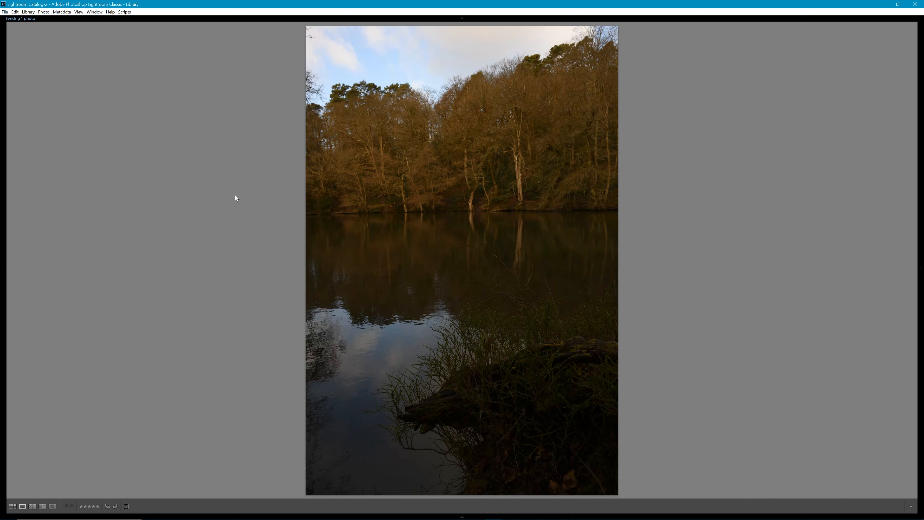
Step: With auto-advance on, rate the first photo one star and set the second to no rating, and turn auto-advance off
key("Caps_Lock")
key("1")
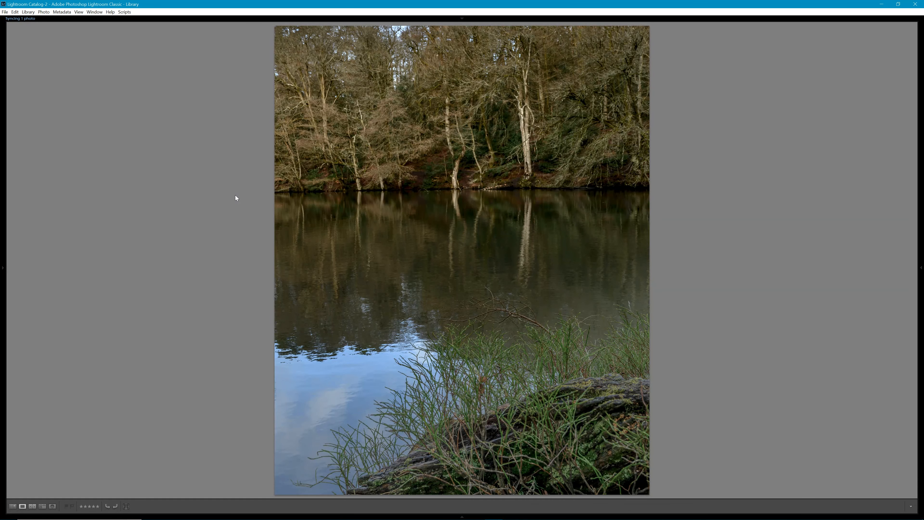
key("0")
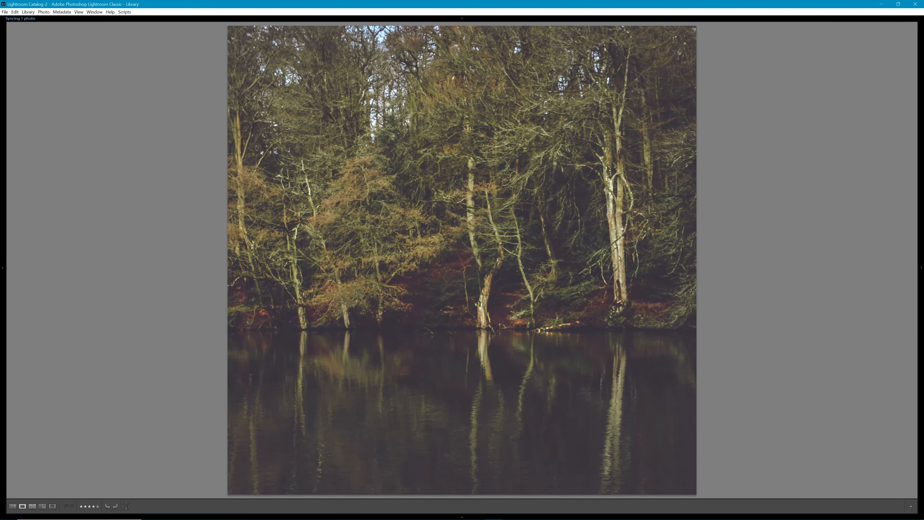
key("Caps_Lock")
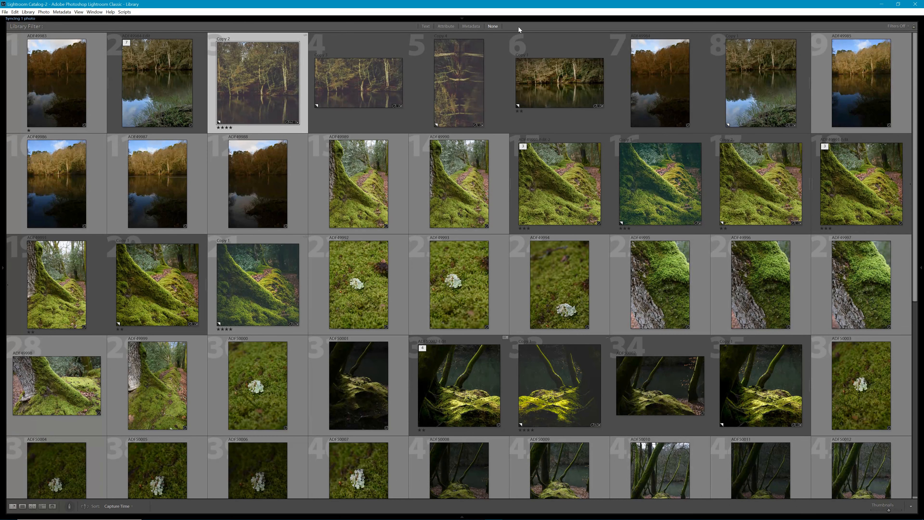
Step: Show the Text filter and examine the searchable fields it offers
left_click(425, 26)
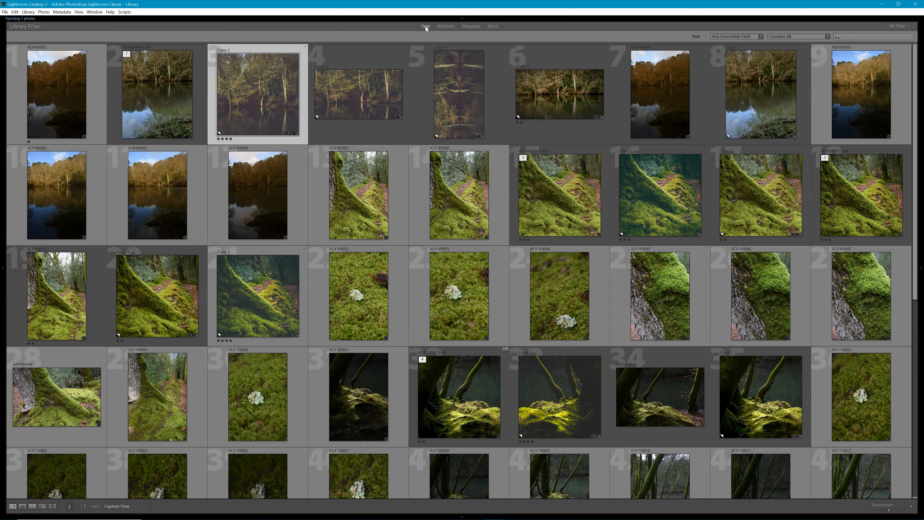
left_click(753, 36)
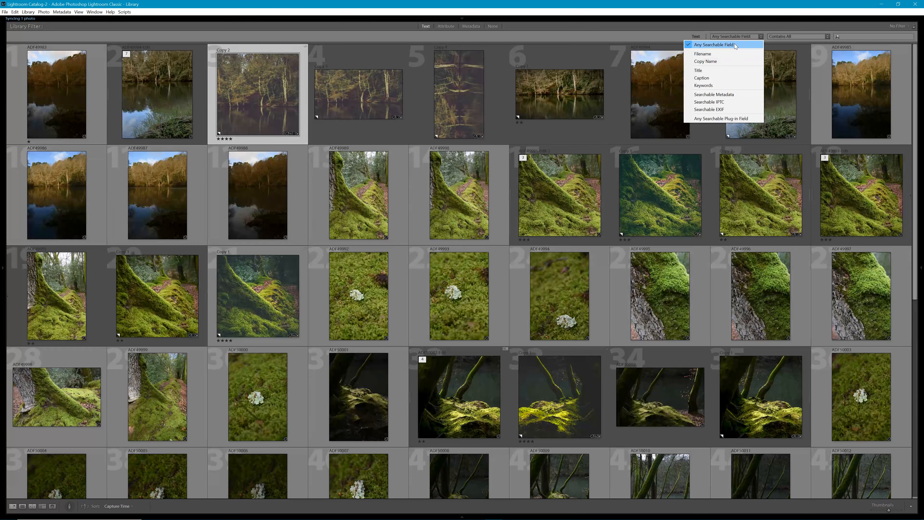
left_click(668, 33)
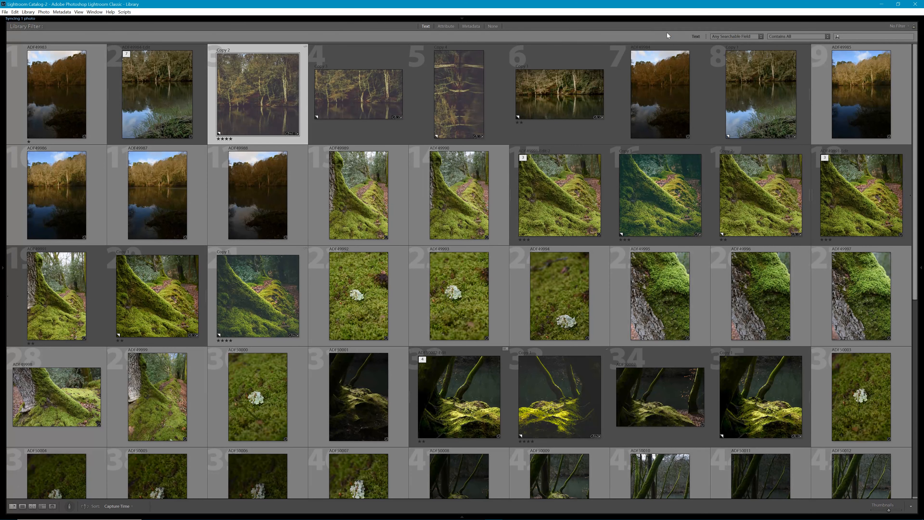
Step: Filter the photos by attribute to one star or higher and review the rating comparison options
left_click(446, 26)
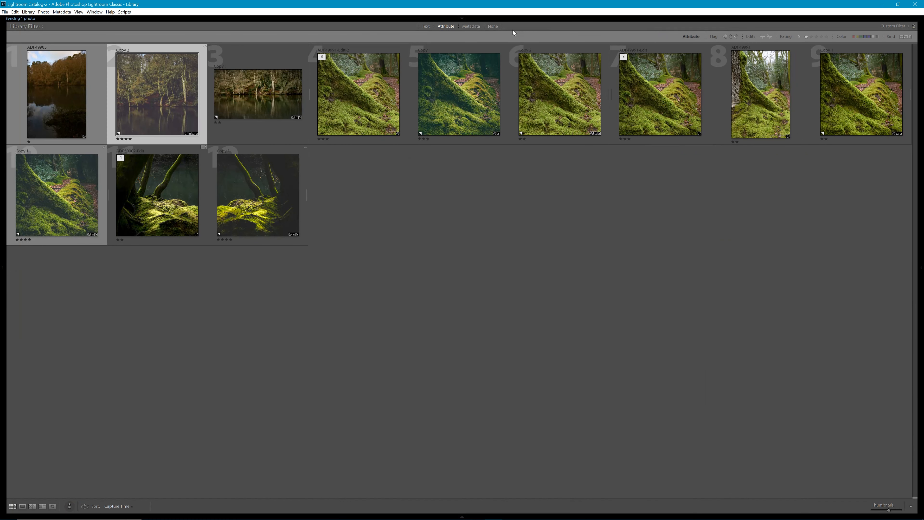
left_click(799, 36)
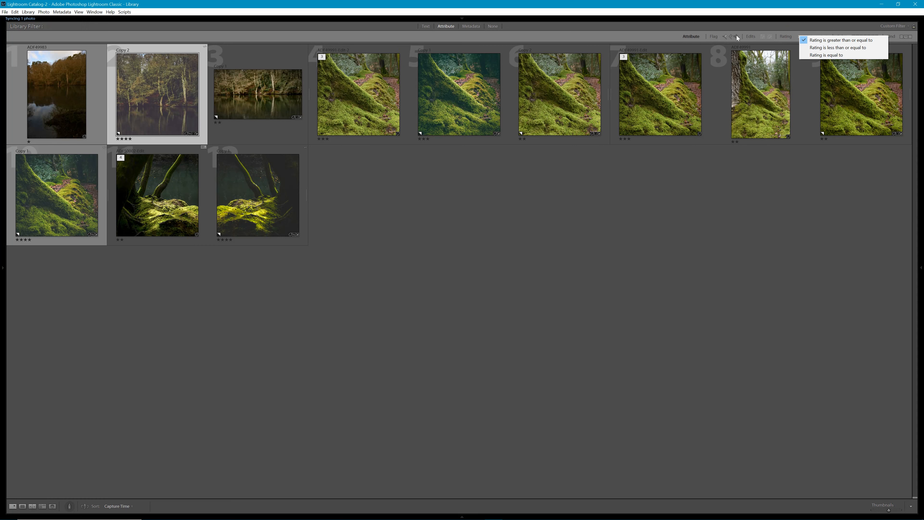
left_click(789, 28)
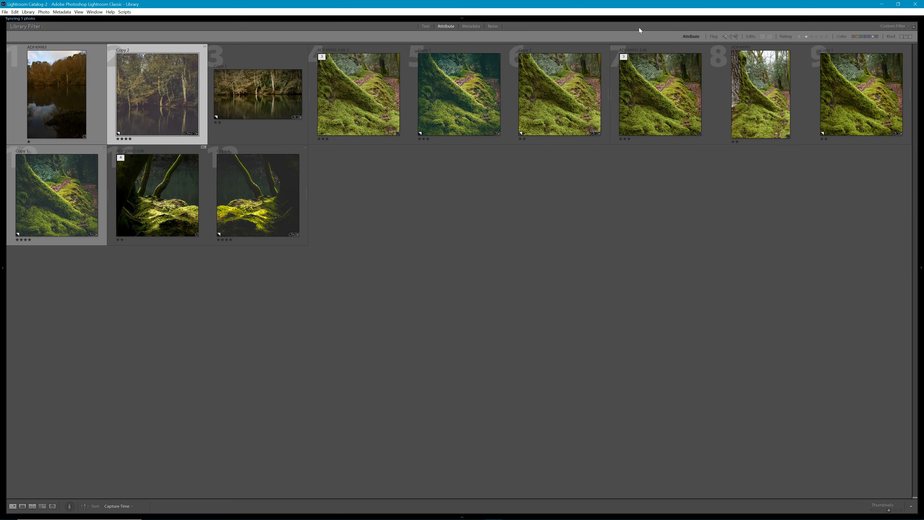
Step: Add a Camera column after Aperture in the Metadata filter, and turn all library filters off
left_click(470, 26)
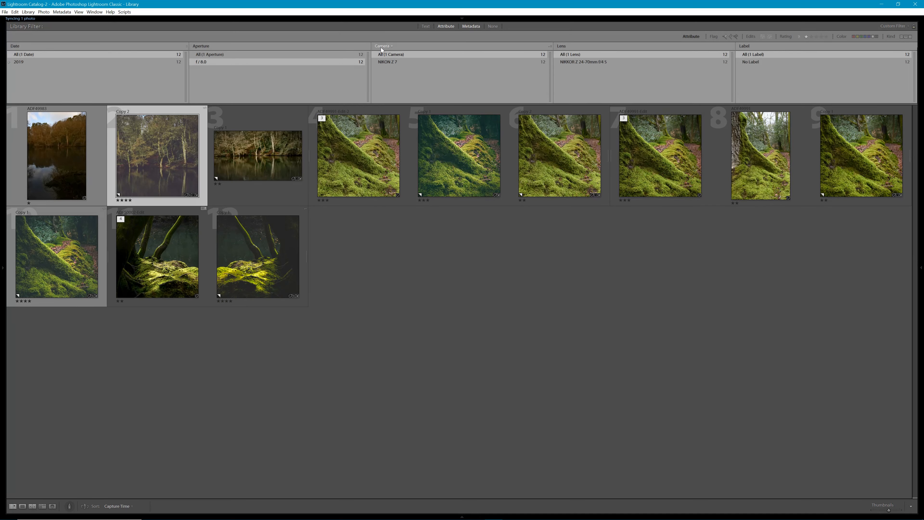
left_click(367, 47)
left_click(389, 52)
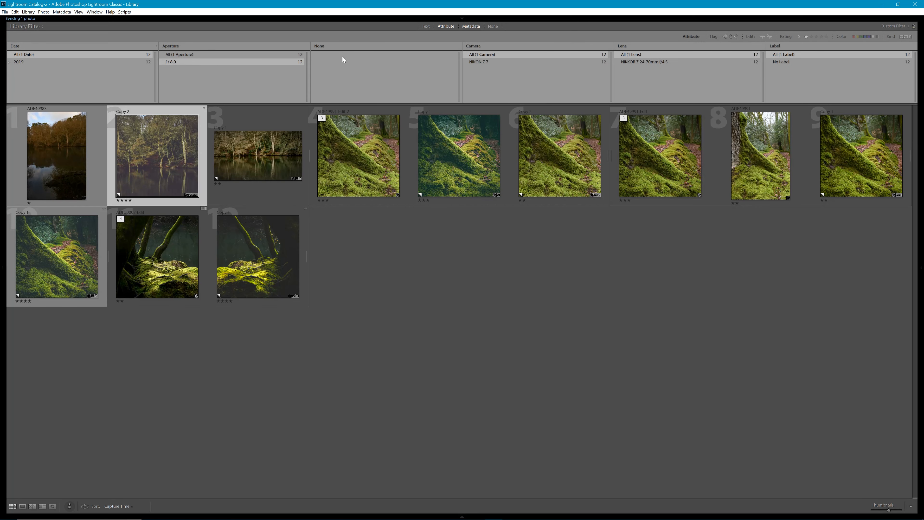
left_click(325, 46)
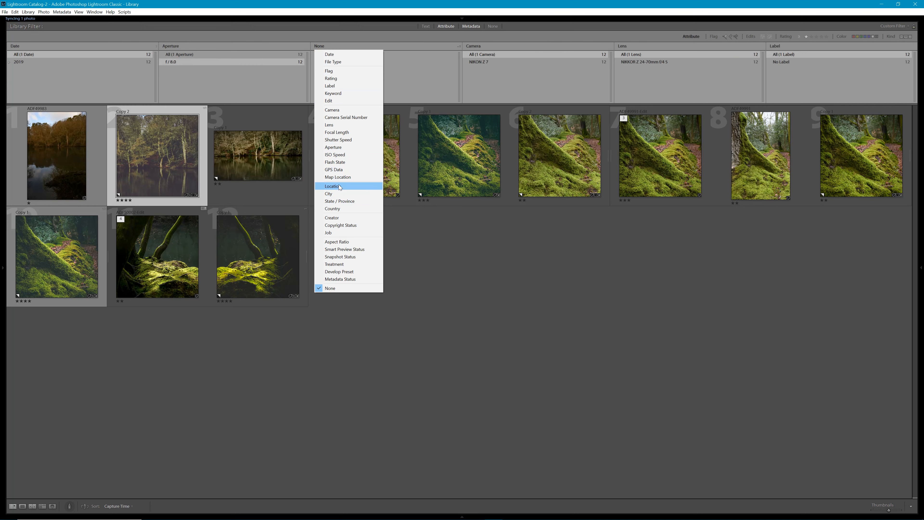
left_click(347, 112)
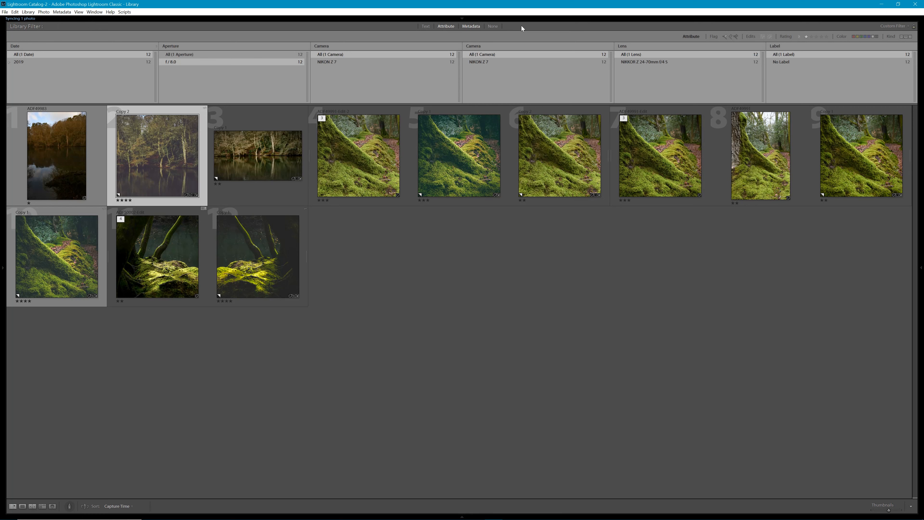
left_click(896, 28)
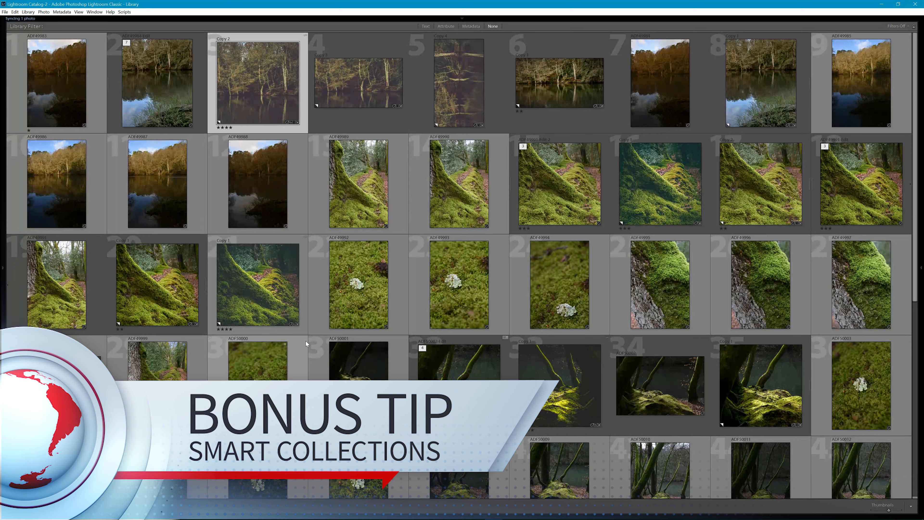
Step: Start a new smart collection, putting the photographer's first name in possessive form before "Smart Collection" in its name
left_click(5, 269)
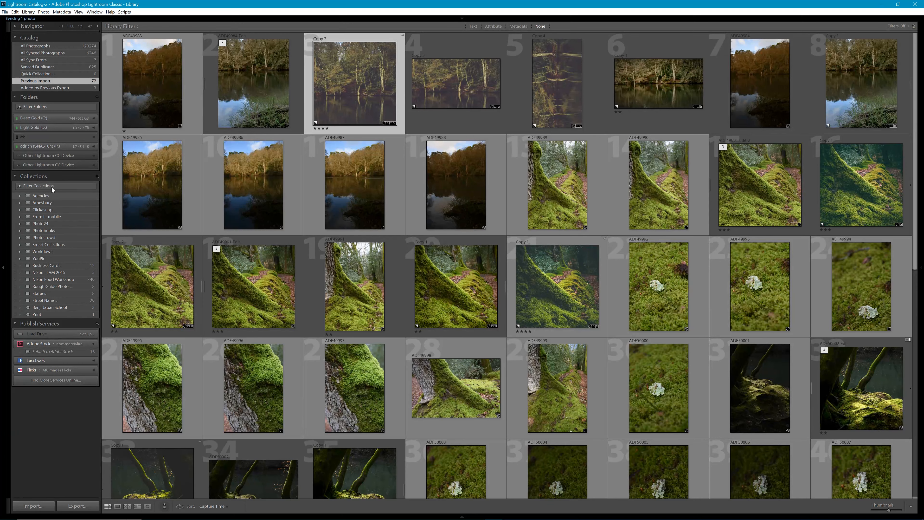
left_click(97, 176)
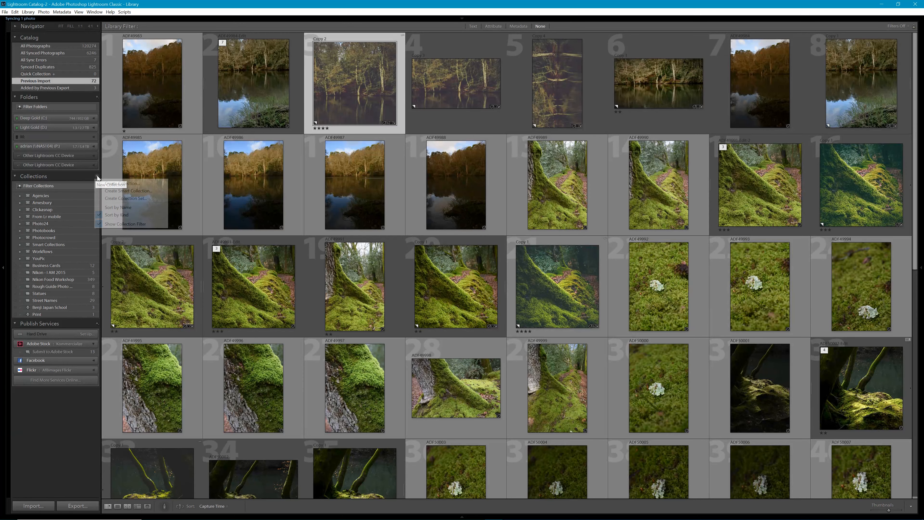
left_click(105, 190)
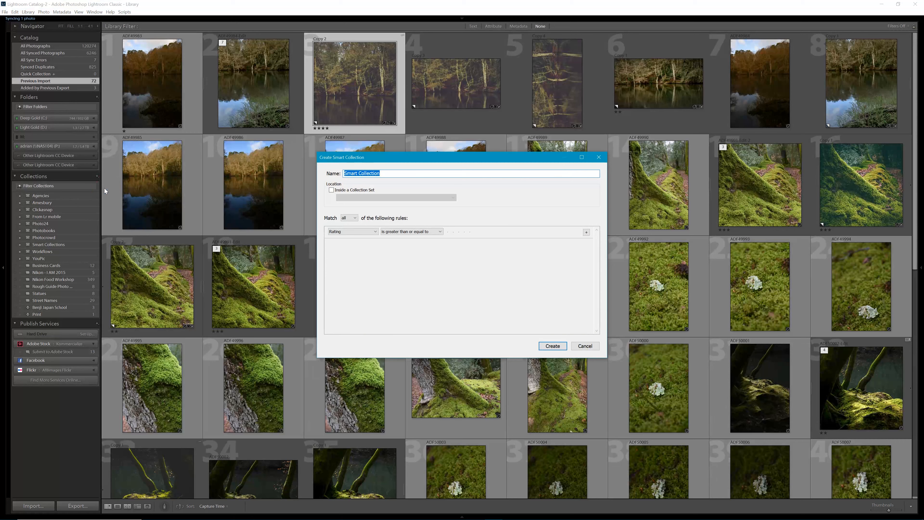
left_click(344, 174)
type("Adrian's")
Step: Set the smart collection's first rule to Rating is one star and add a second rule row
left_click(404, 232)
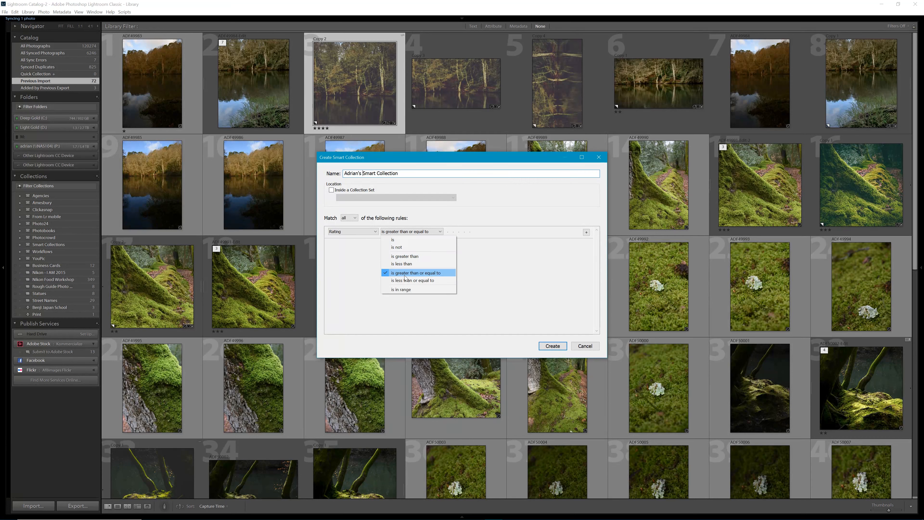
left_click(409, 243)
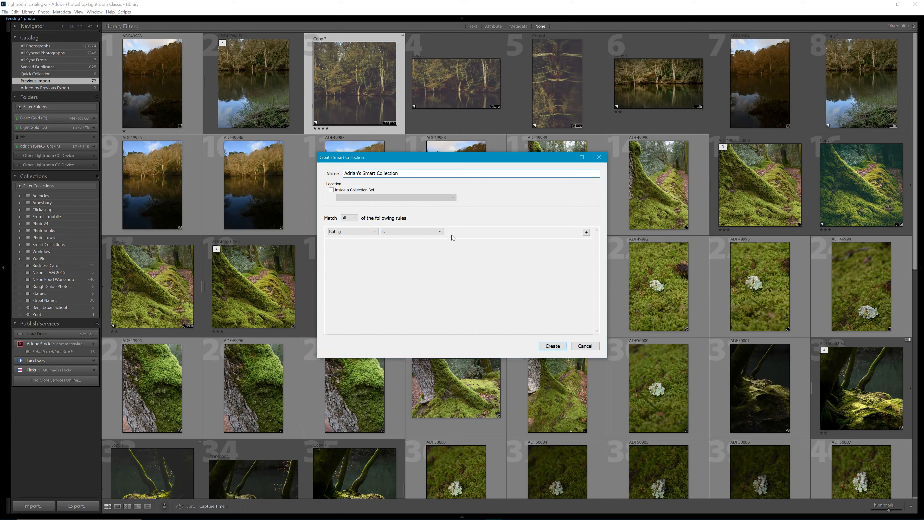
left_click(449, 232)
left_click(586, 232)
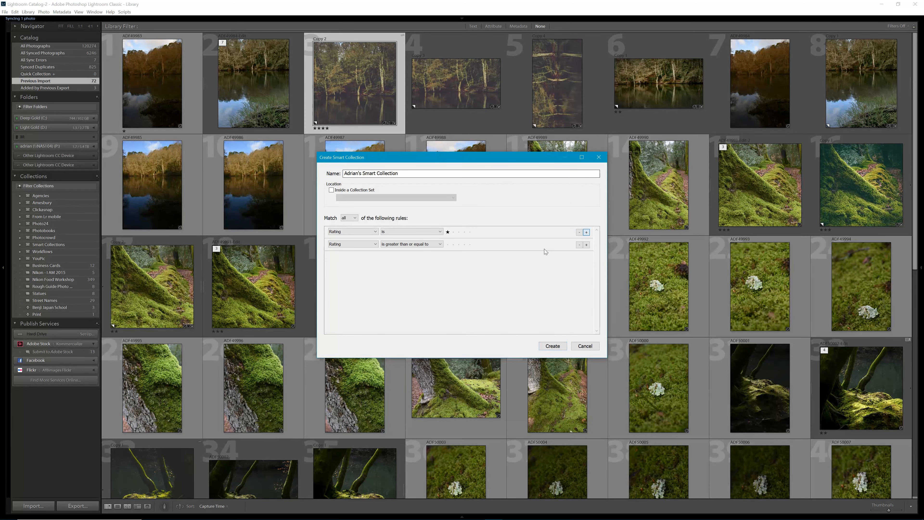
Step: Set the second rule to Capture Date is in this month and create the smart collection
left_click(365, 244)
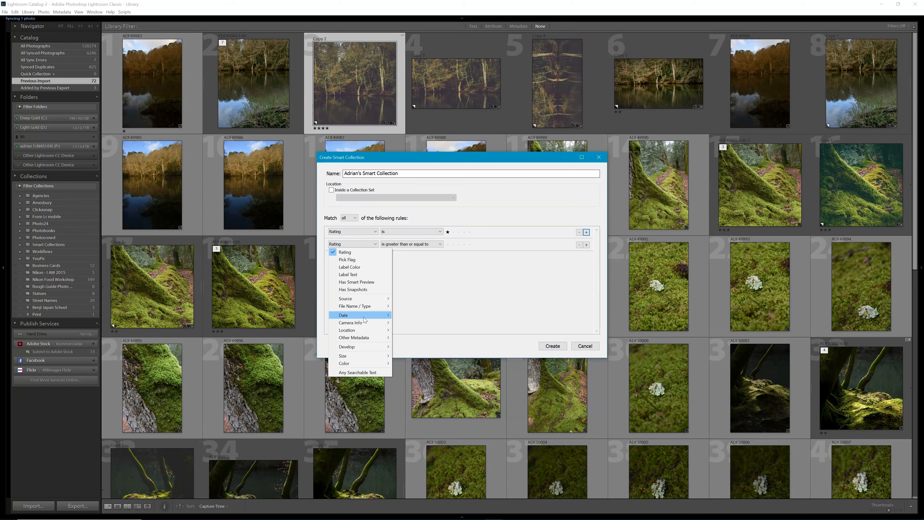
left_click(408, 315)
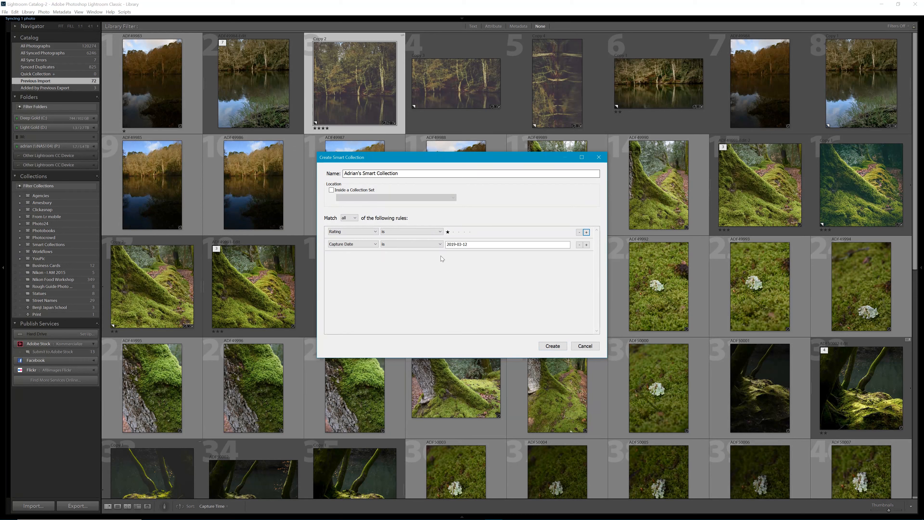
left_click(422, 246)
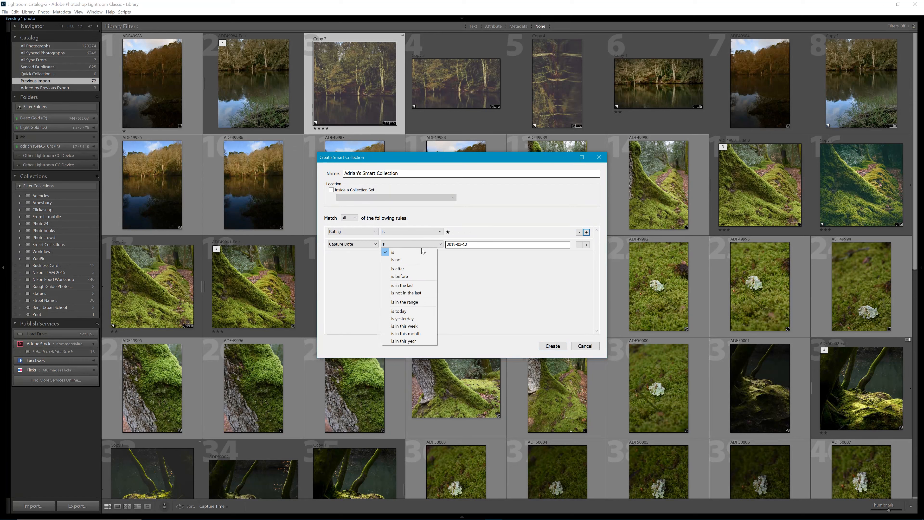
left_click(419, 334)
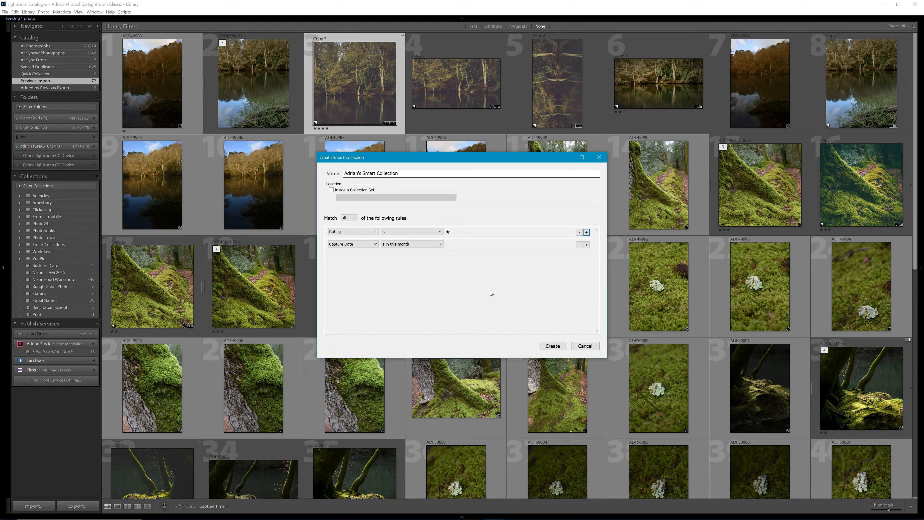
left_click(559, 346)
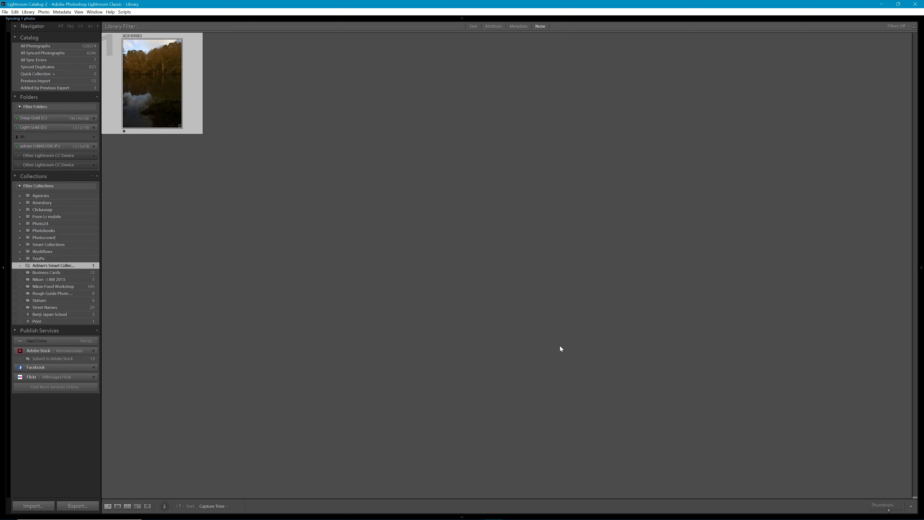
Step: Give the second and fourth photos of the Previous Import a one-star rating and view the new smart collection
left_click(51, 81)
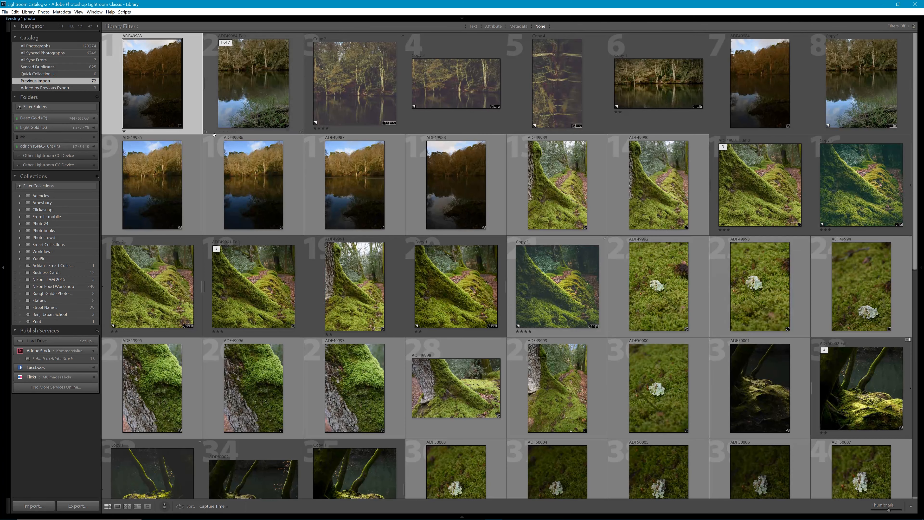
left_click(220, 131)
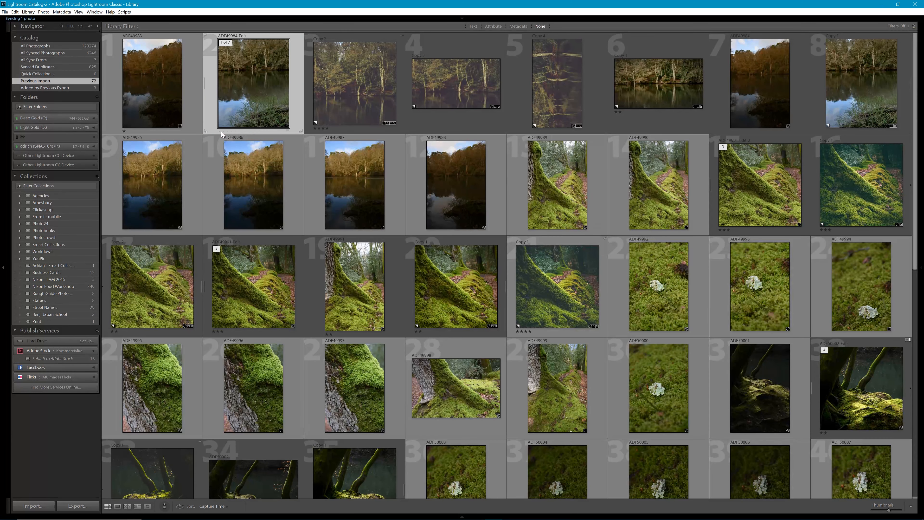
left_click(219, 130)
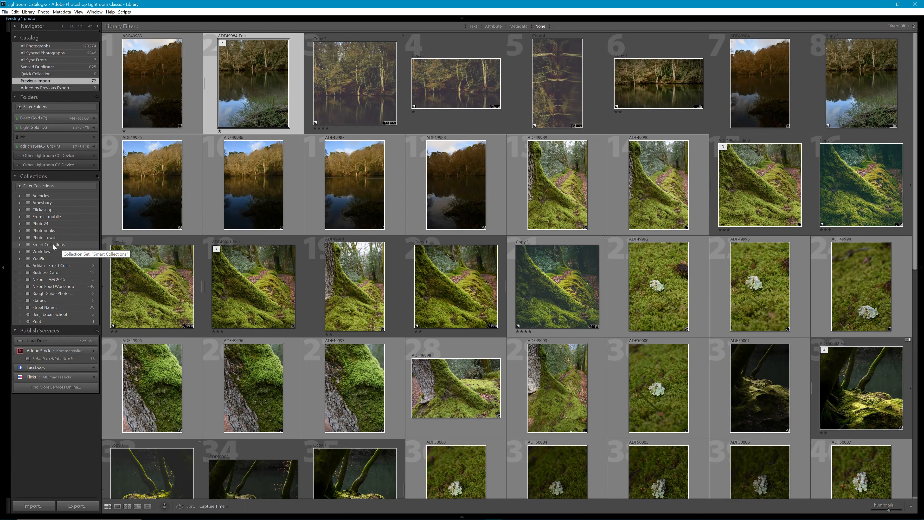
left_click(50, 263)
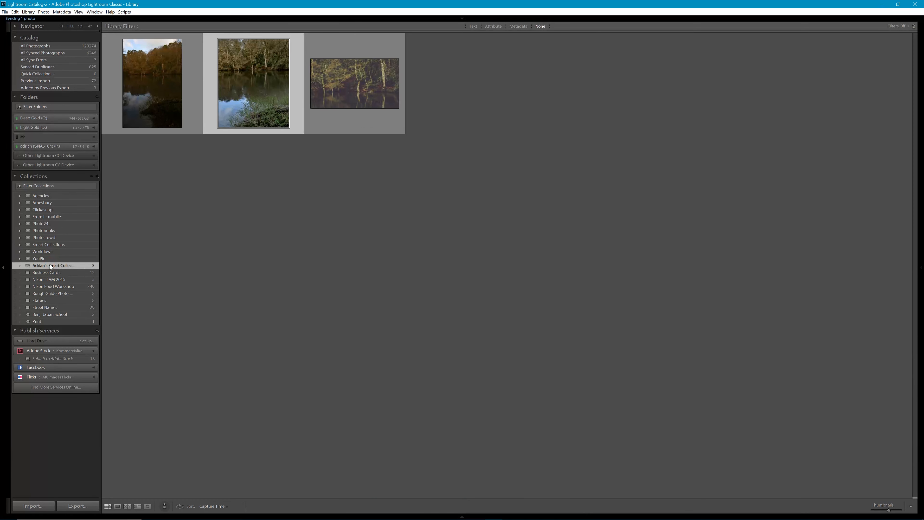